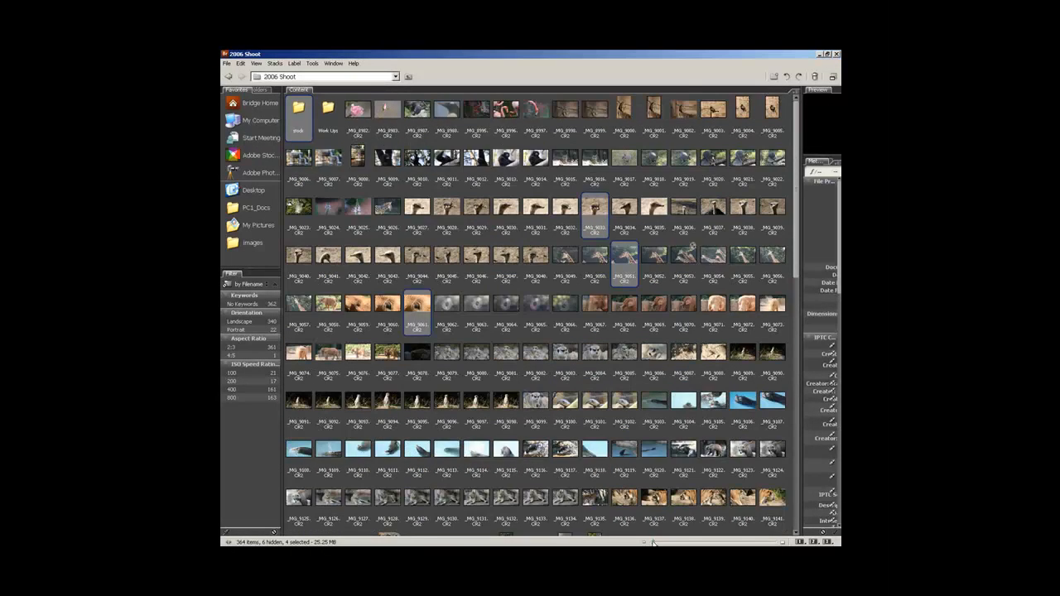
Shrink the 2006 Shoot thumbnails to fit all photos, go to the images folder and enlarge its thumbnails until folder names show
left_click_drag(654, 543, 652, 543)
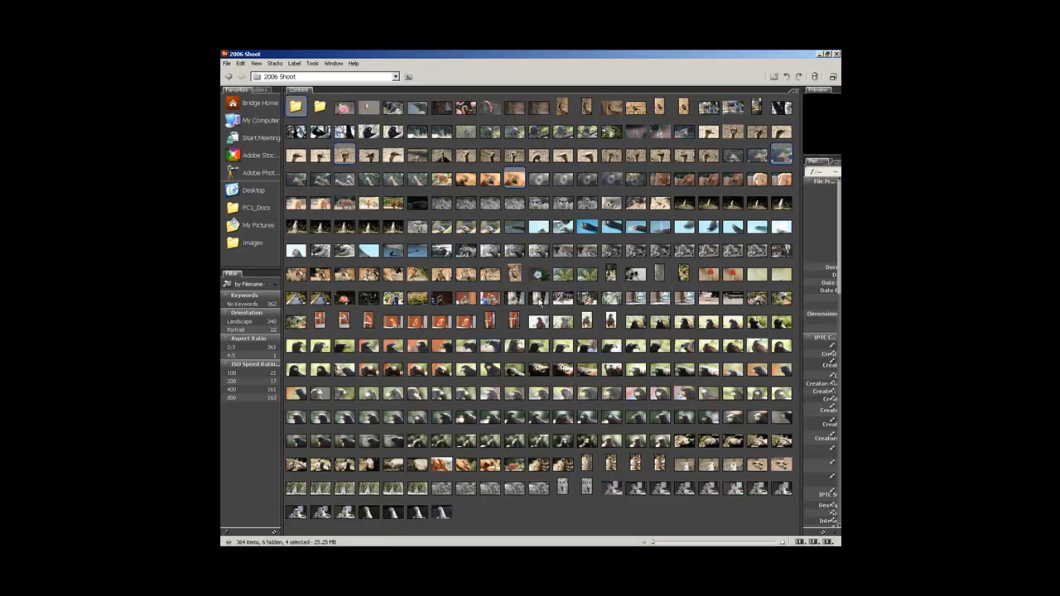
left_click(409, 78)
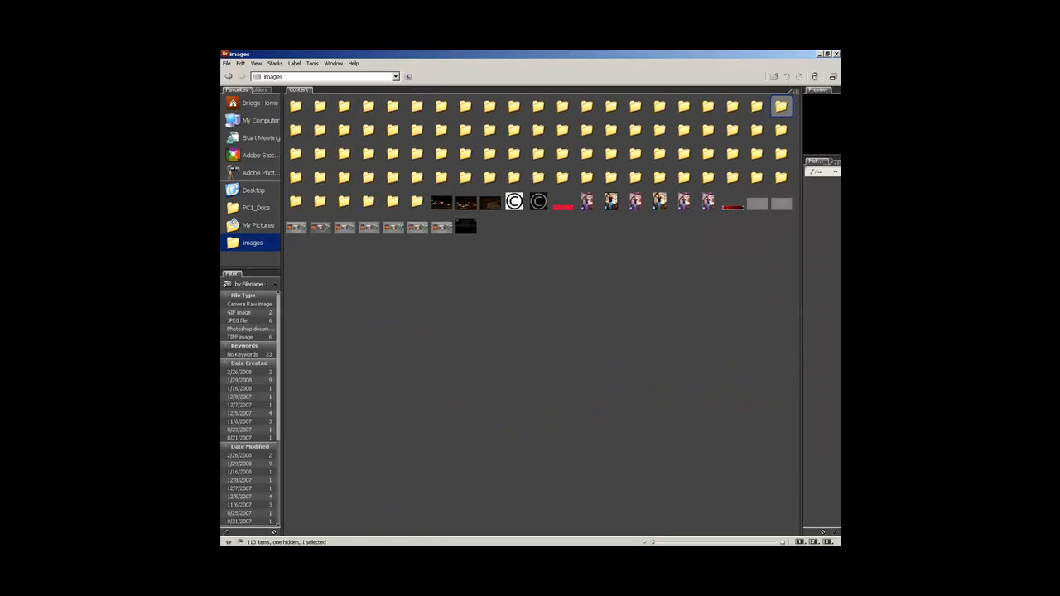
left_click_drag(655, 542, 670, 542)
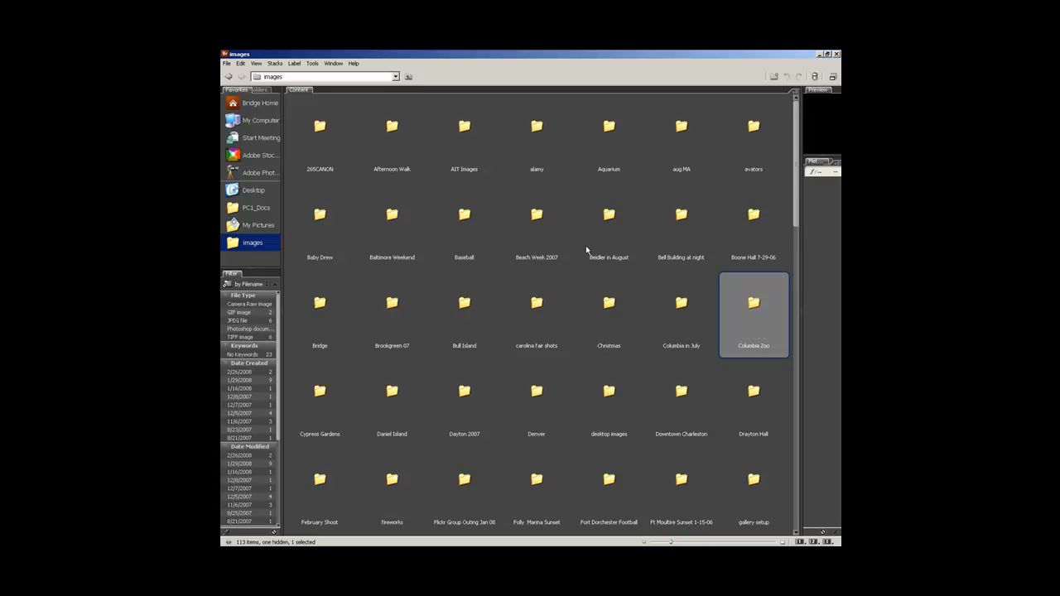
Open the 2006 Shoot folder inside the Columbia Zoo folder
left_click(681, 218)
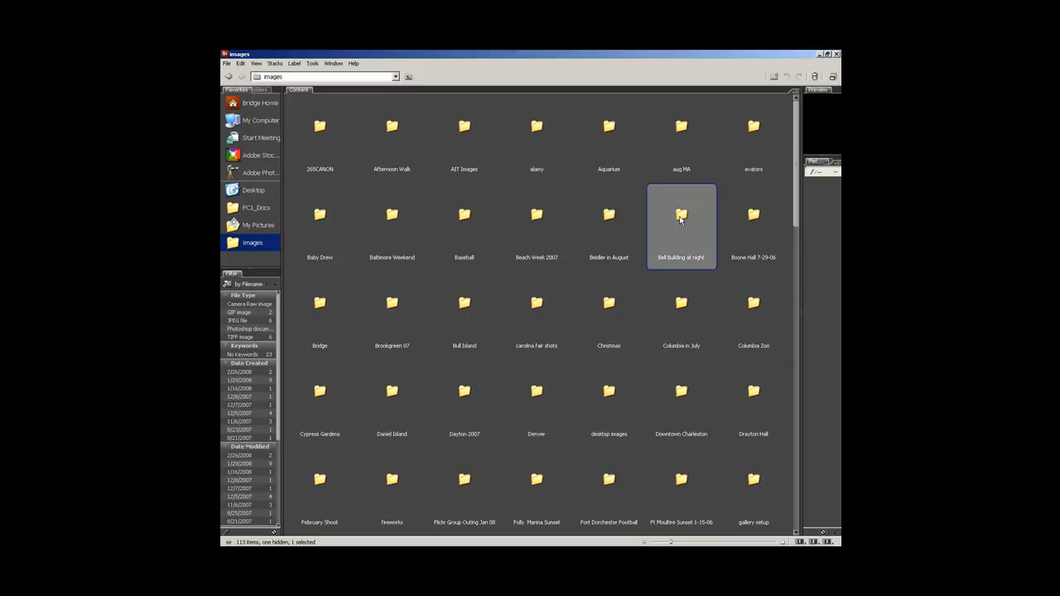
left_click(605, 222)
left_click(542, 304)
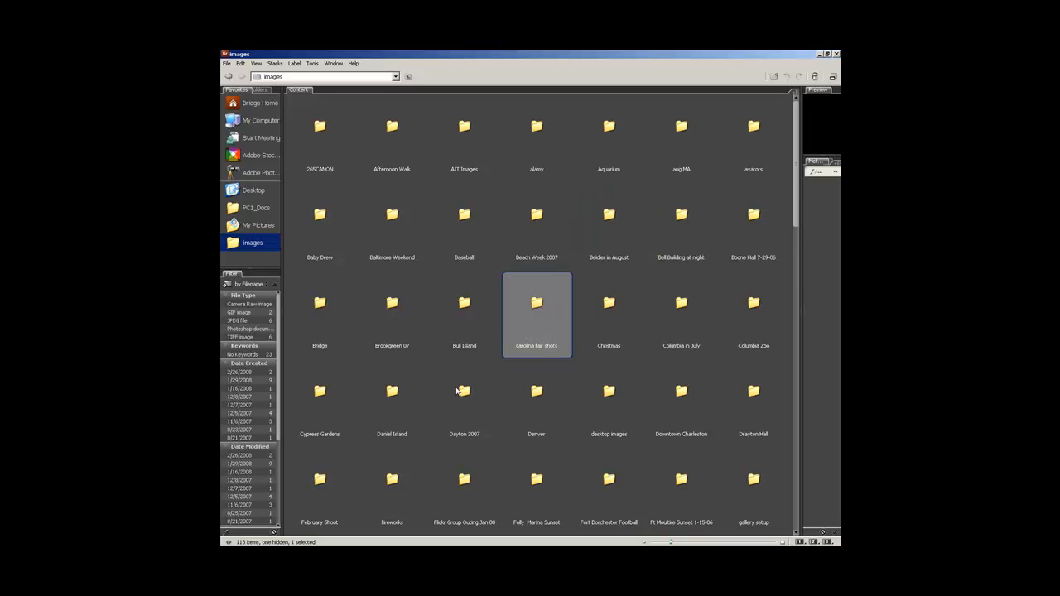
left_click(464, 323)
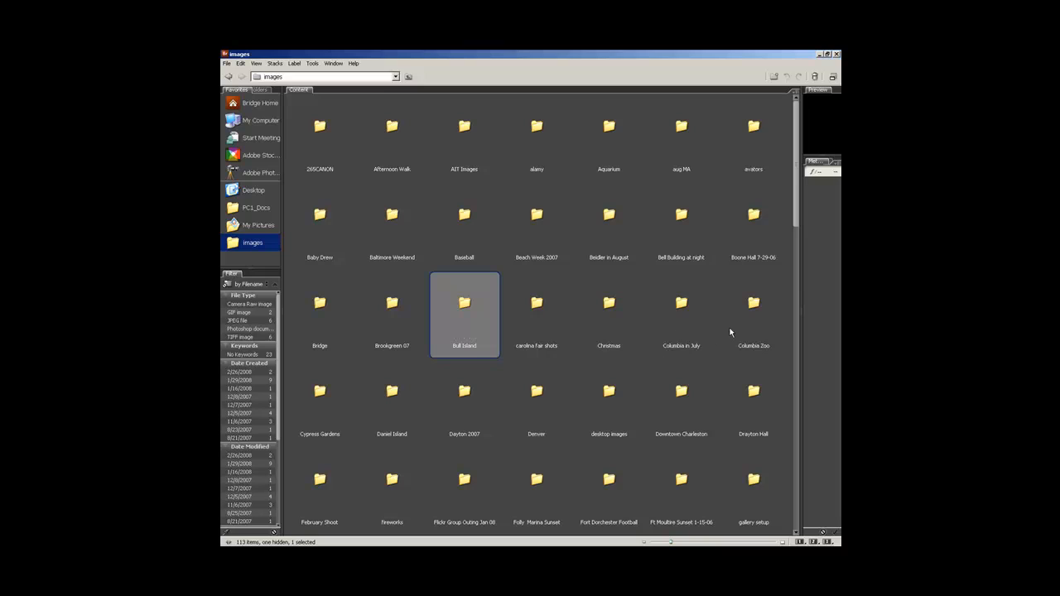
left_click(755, 305)
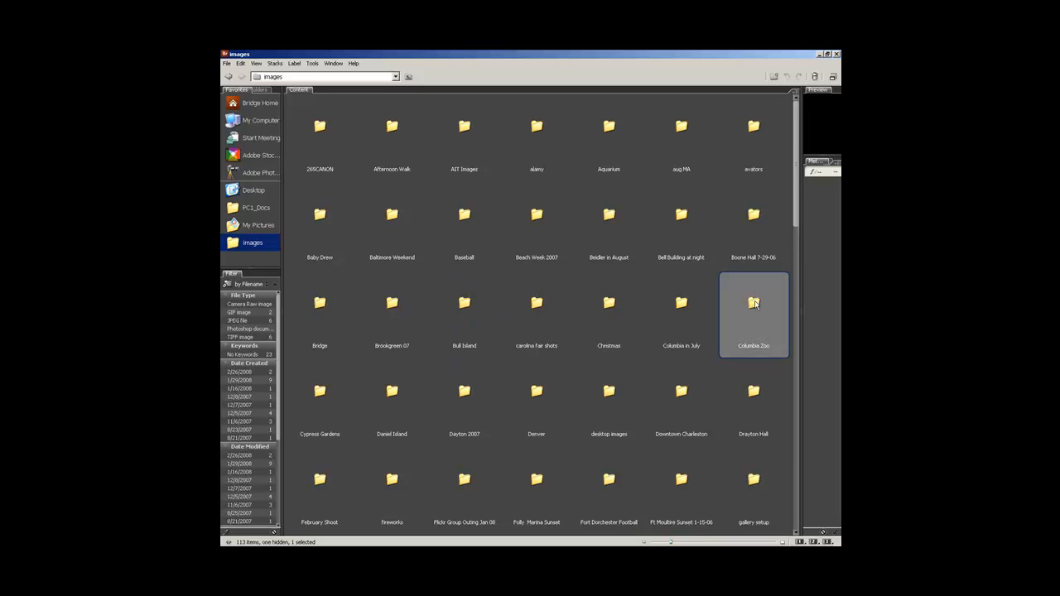
double_click(755, 303)
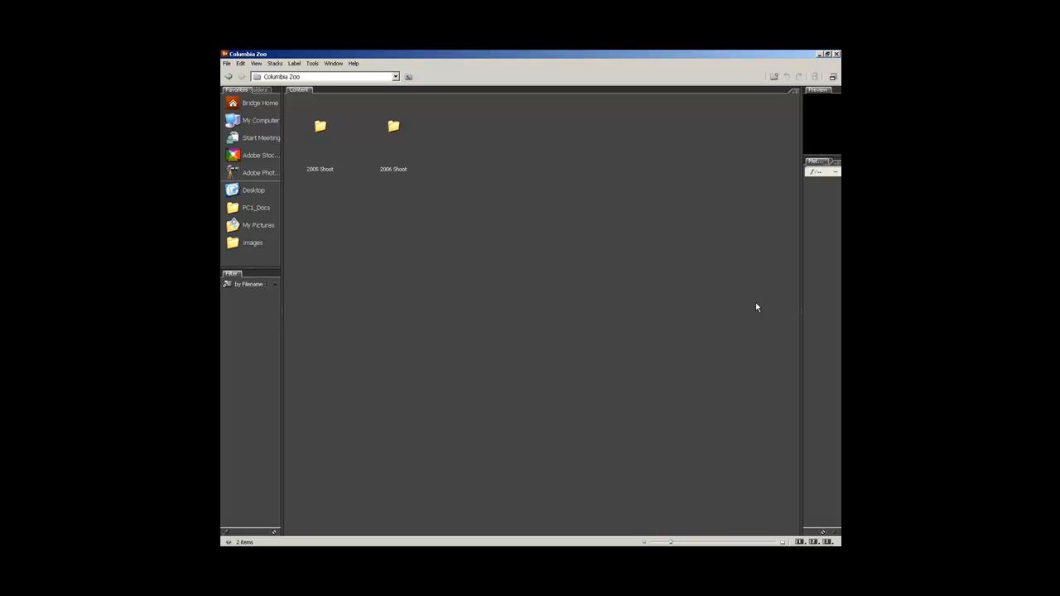
double_click(395, 127)
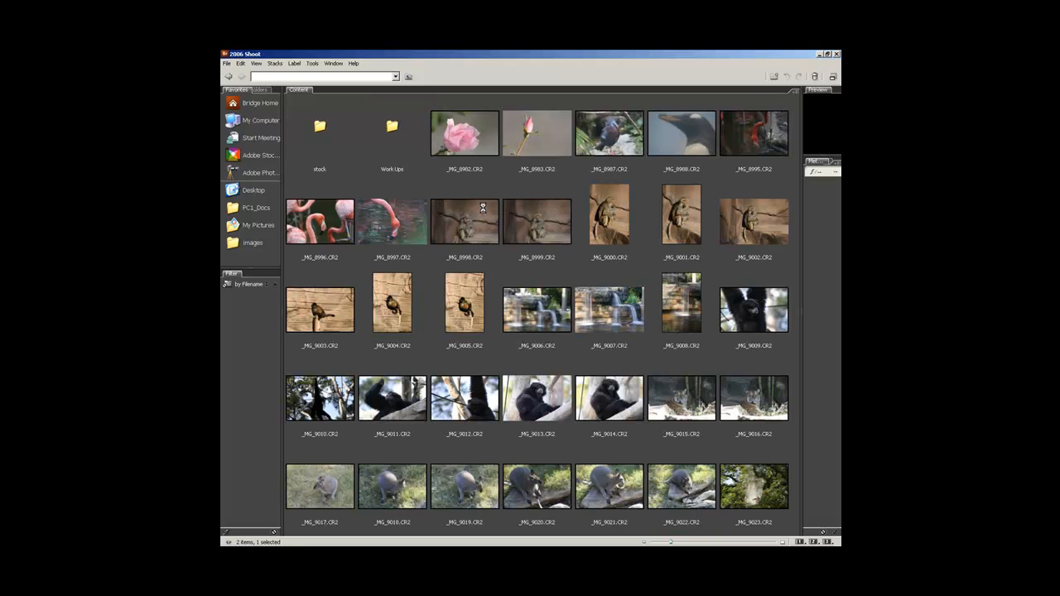
Select photos _MG_9000, _MG_9003, _MG_9014 and _MG_9023 and start Photoshop's Web Photo Gallery for them
left_click(616, 230)
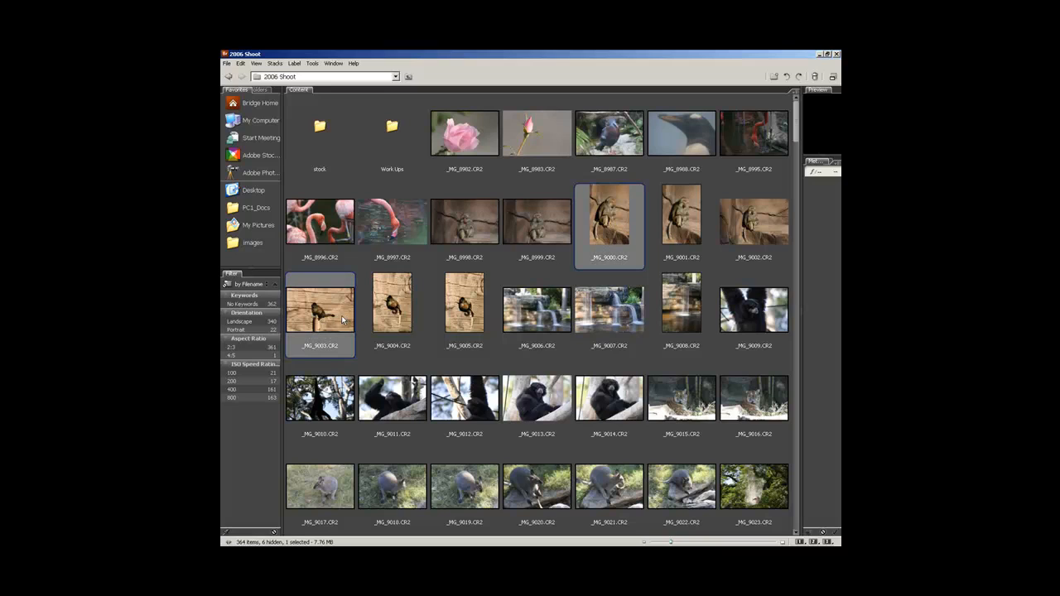
left_click(744, 491, "ctrl")
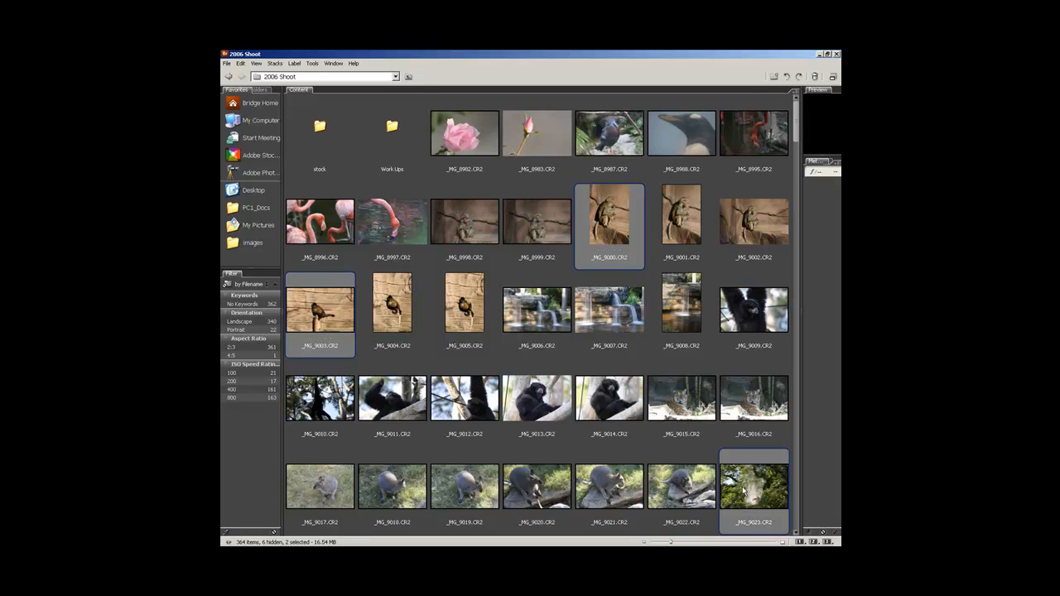
left_click(606, 406, "ctrl")
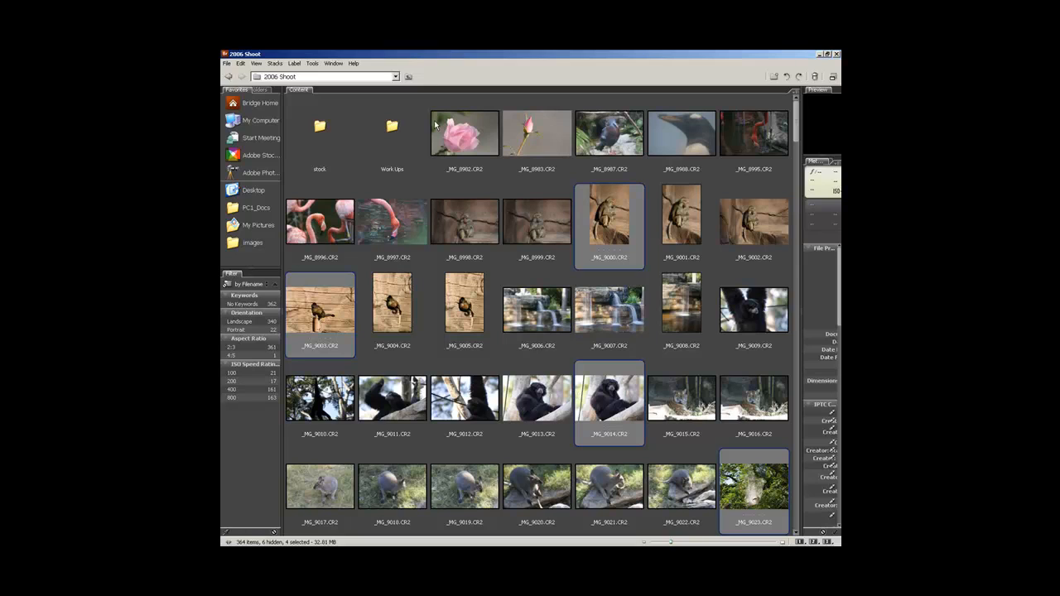
left_click(312, 64)
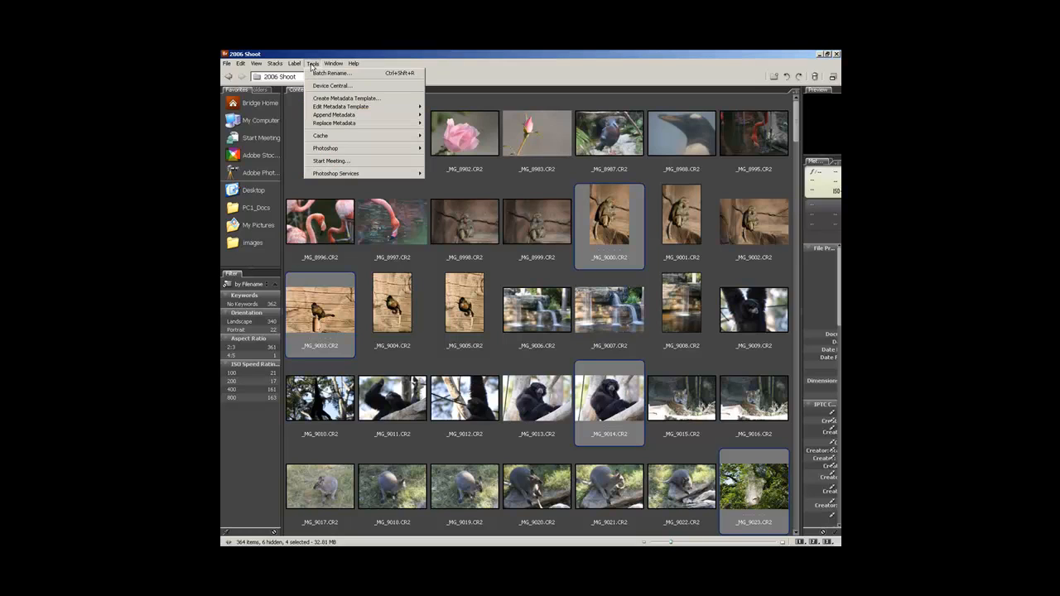
mouse_move(416, 148)
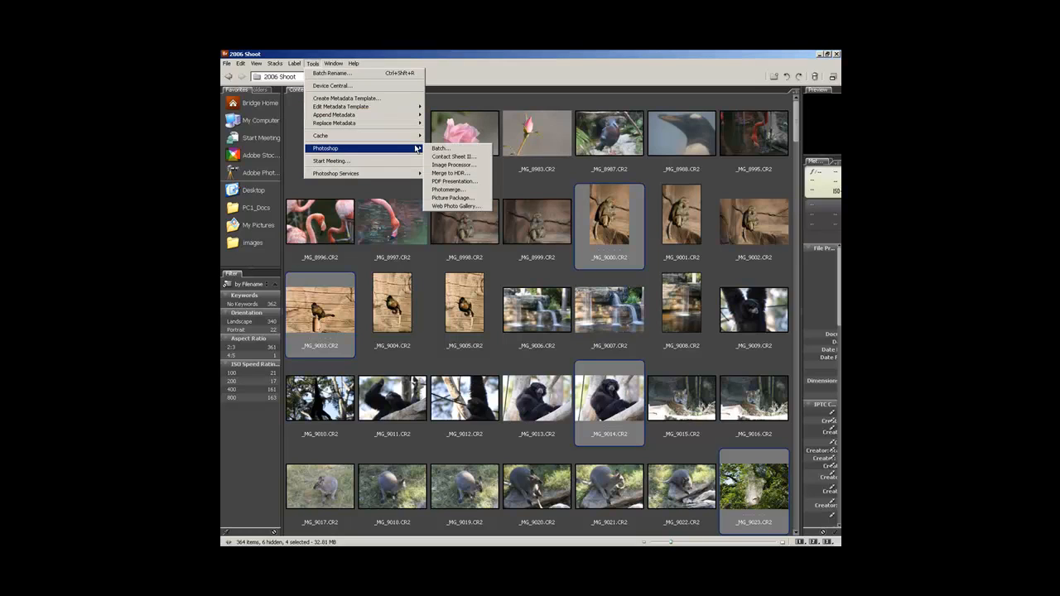
left_click(459, 207)
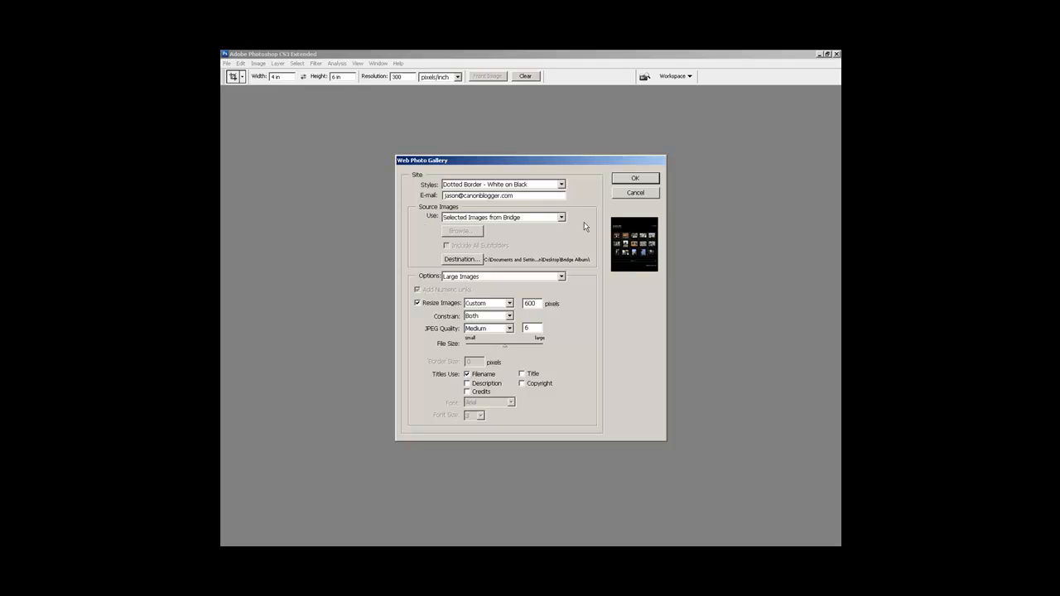
Review the General, Thumbnails and Large Images options of the web photo gallery and cancel without creating it
left_click(561, 277)
left_click(558, 287)
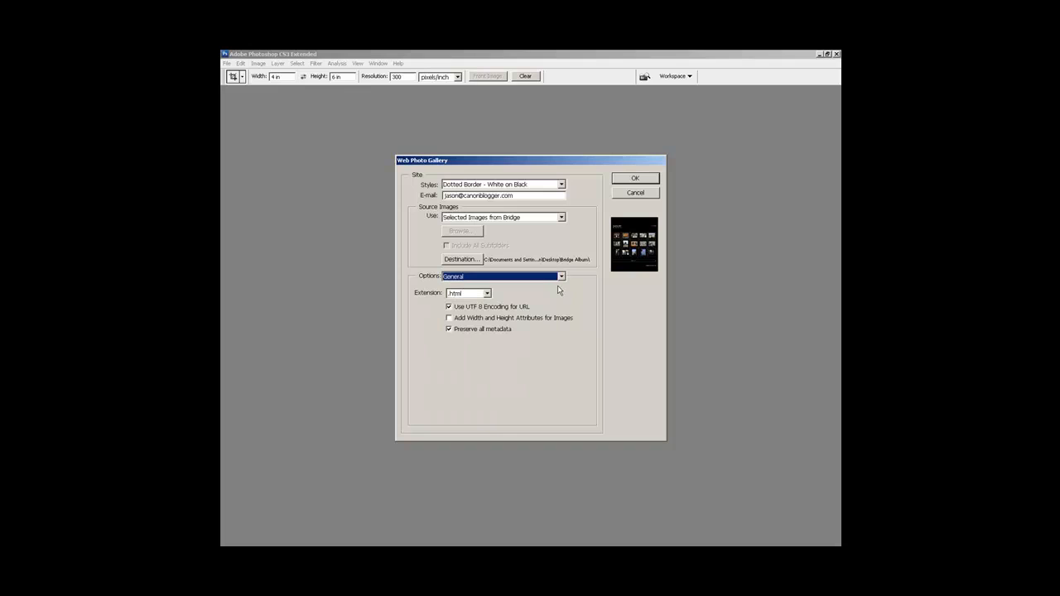
left_click(561, 277)
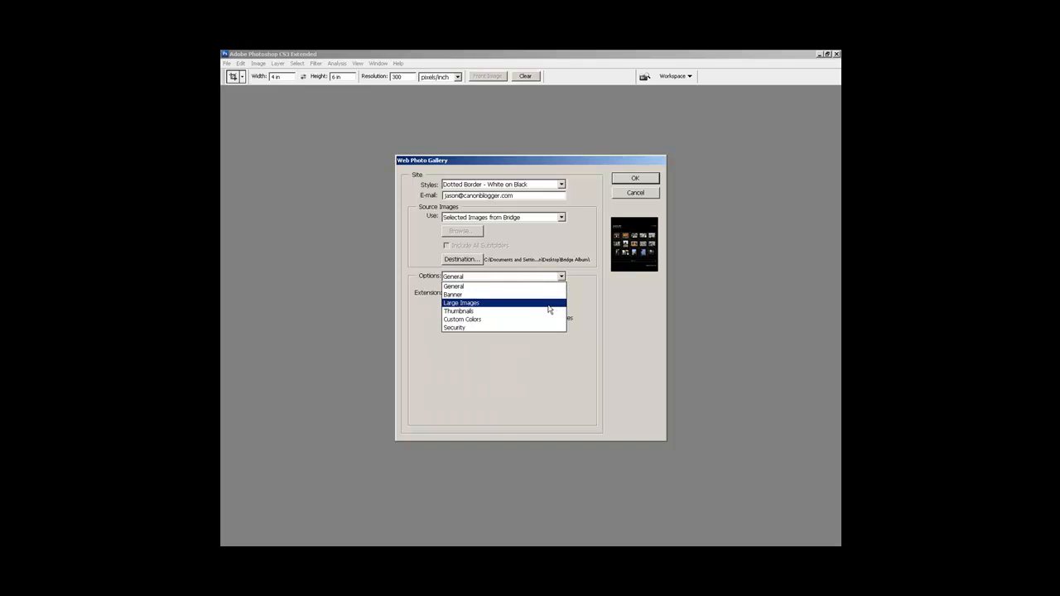
left_click(542, 311)
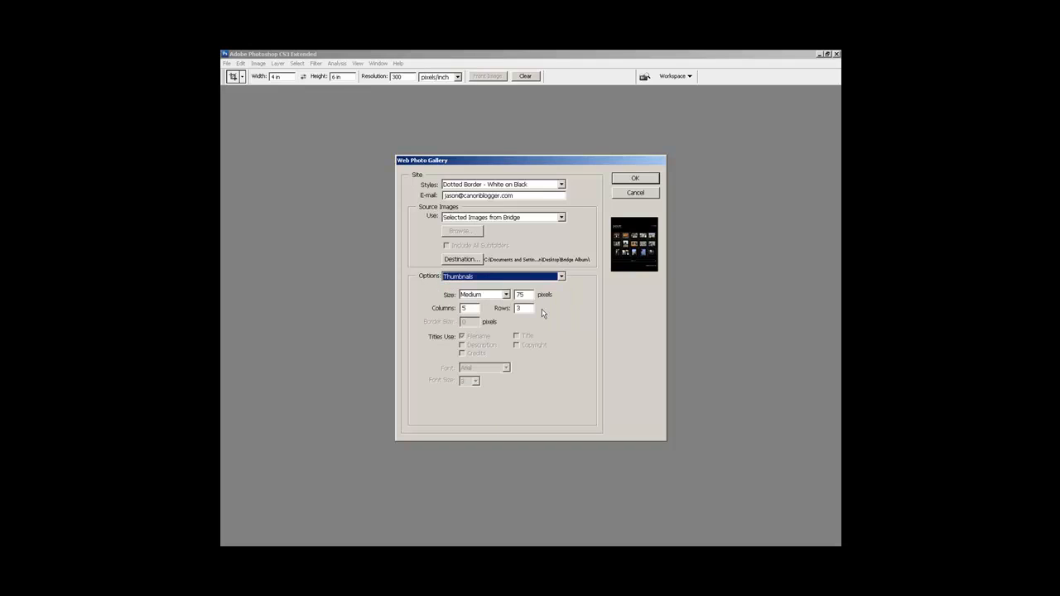
left_click(561, 277)
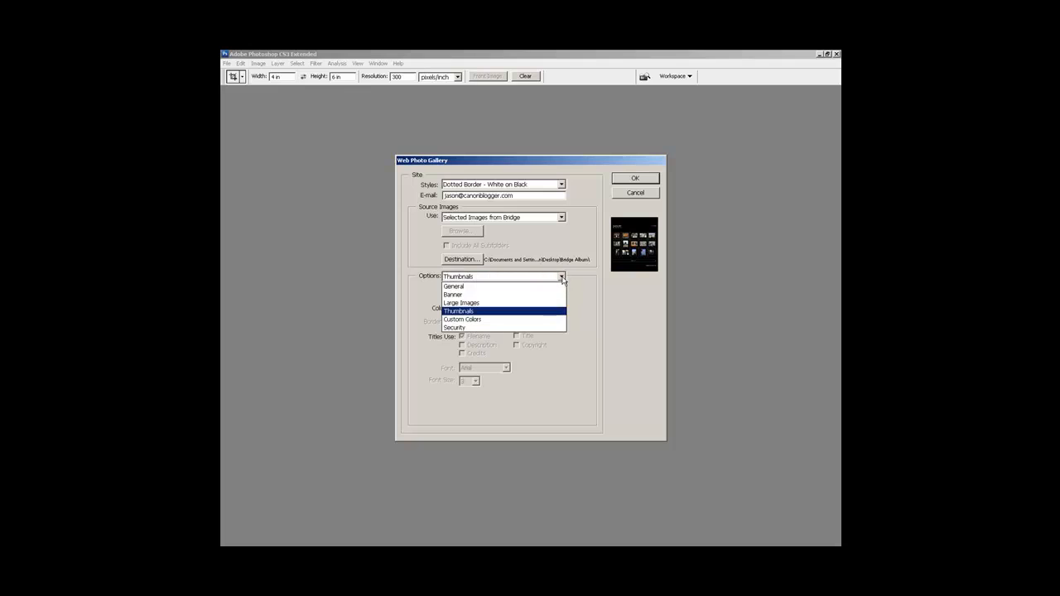
left_click(549, 304)
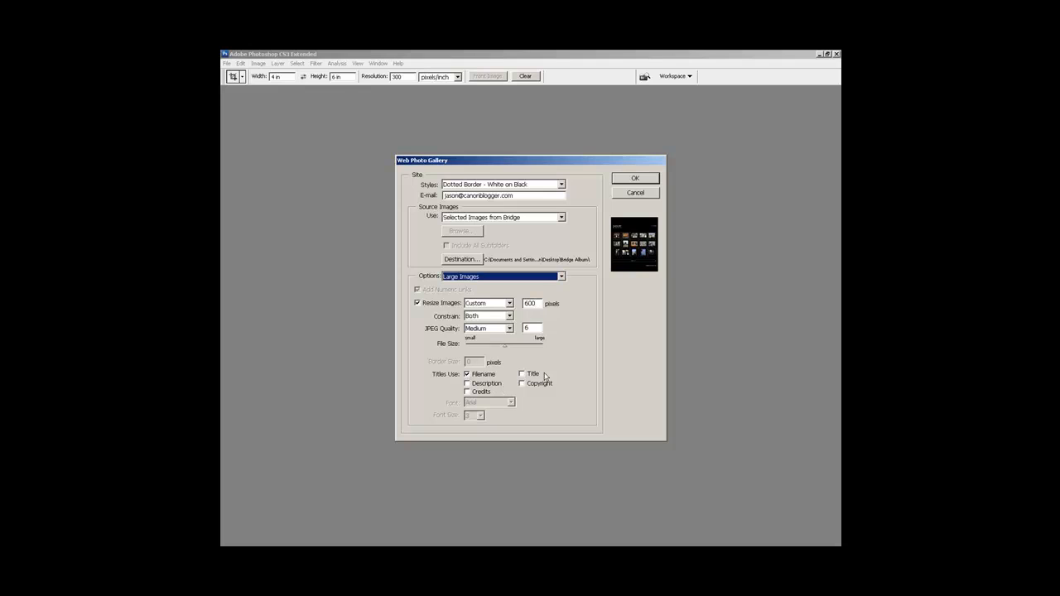
left_click(649, 195)
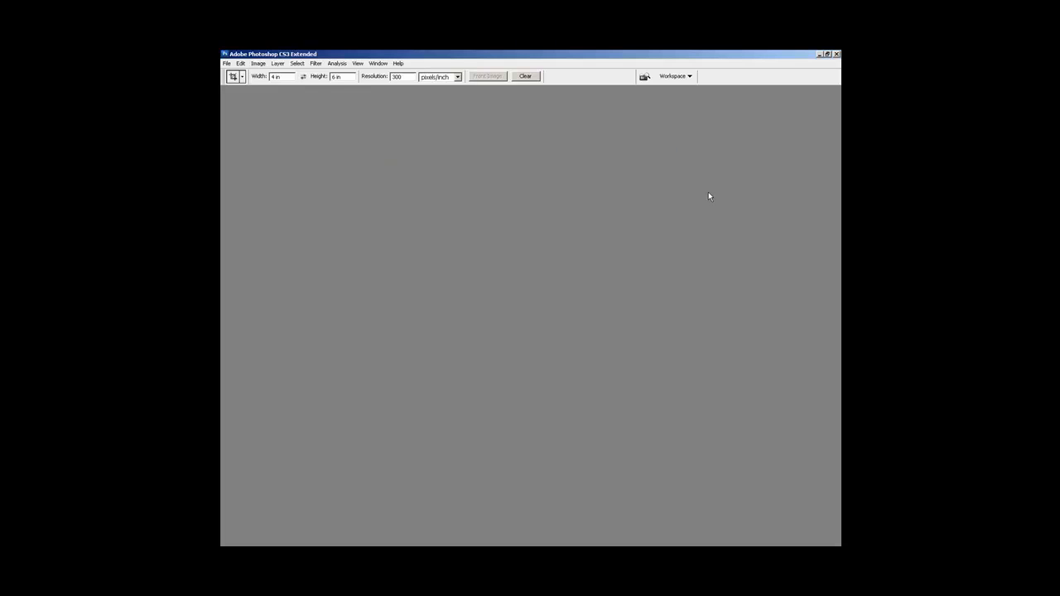
Switch to Firefox and browse the finished Canon Blogger Gallery from photo _MG_9162 to _MG_9360, returning to its thumbnail index
key("alt+Tab")
key("alt+Tab")
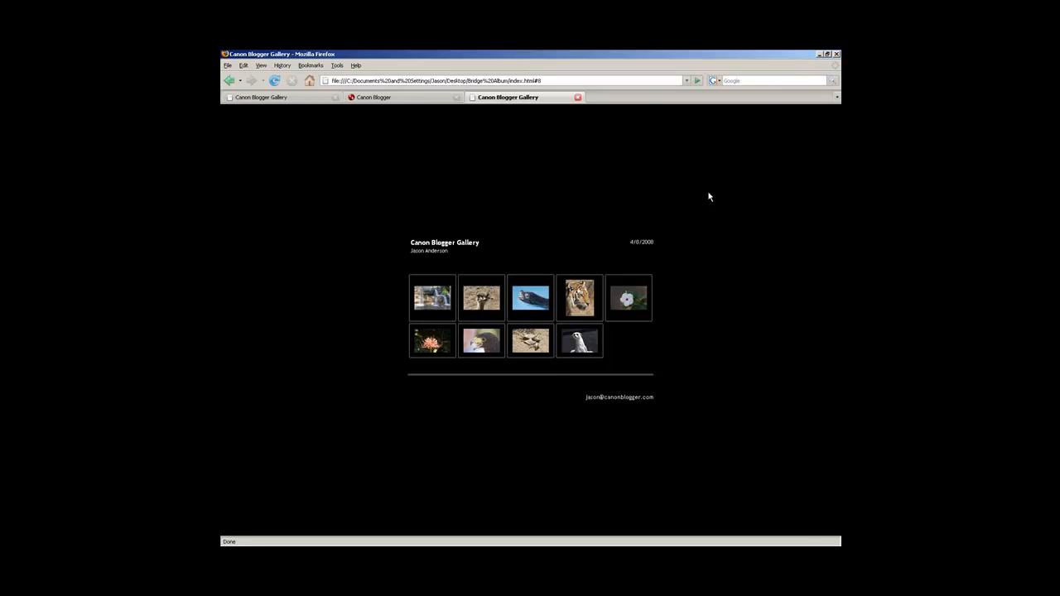
left_click(256, 97)
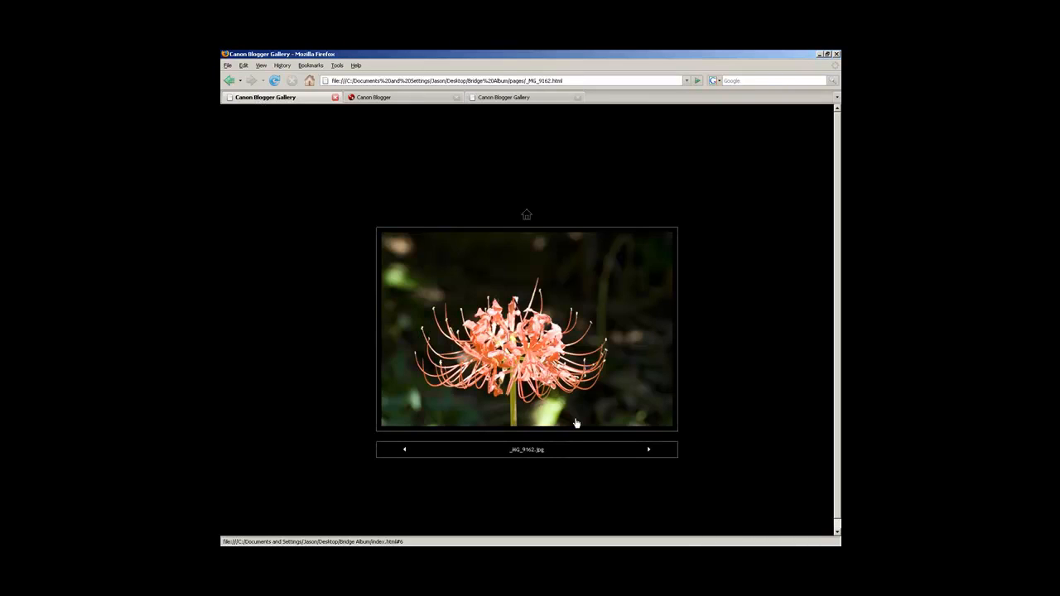
left_click(649, 451)
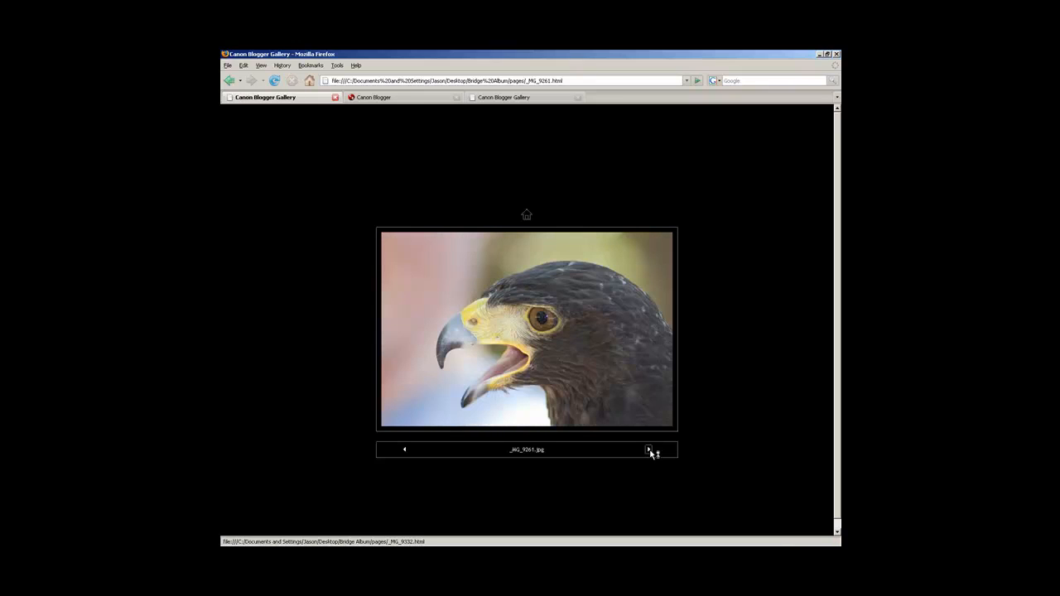
left_click(649, 451)
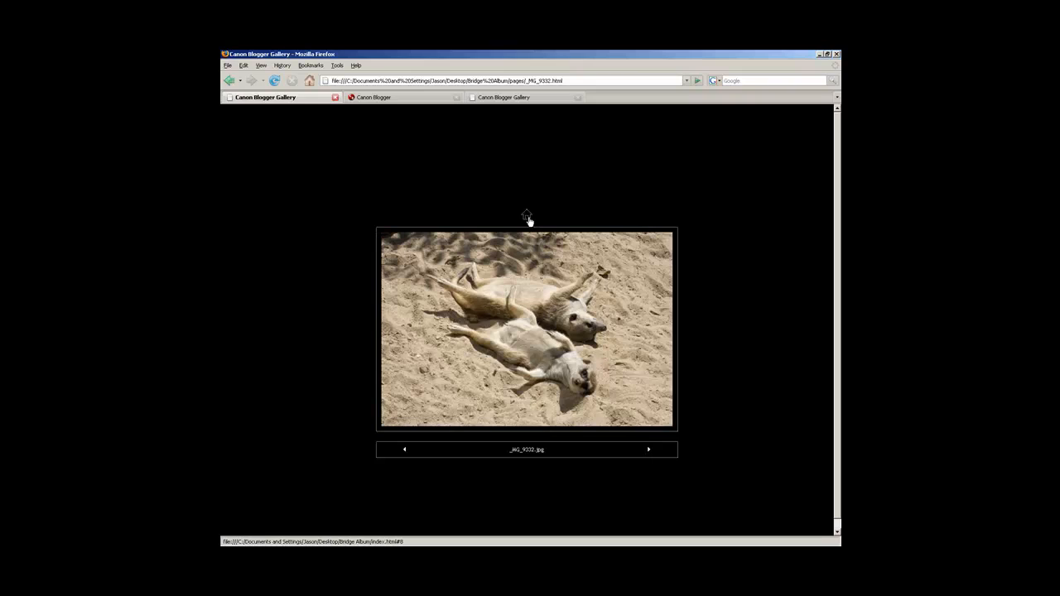
left_click(527, 217)
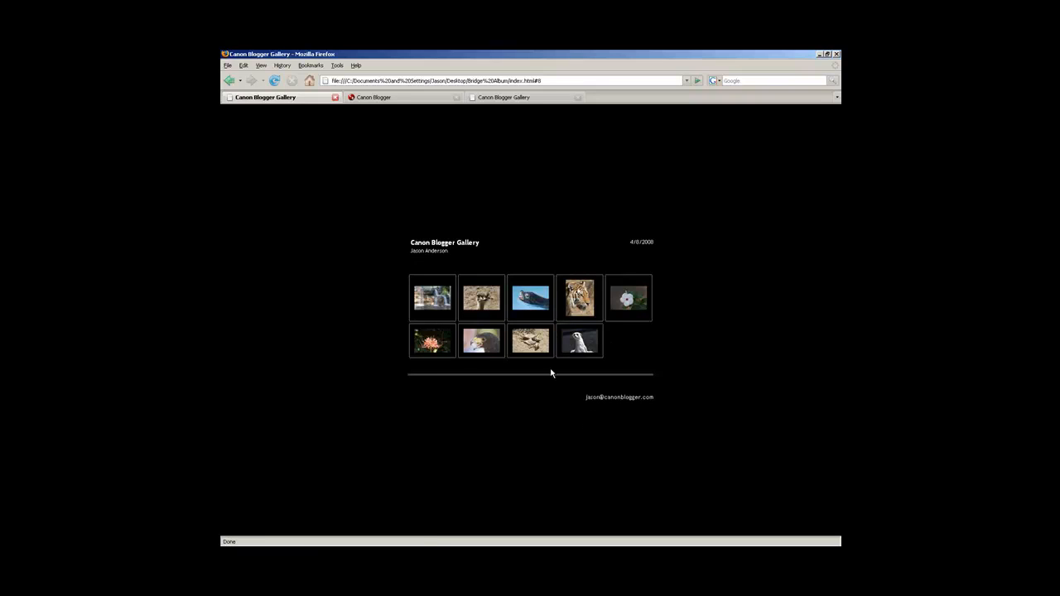
left_click(579, 345)
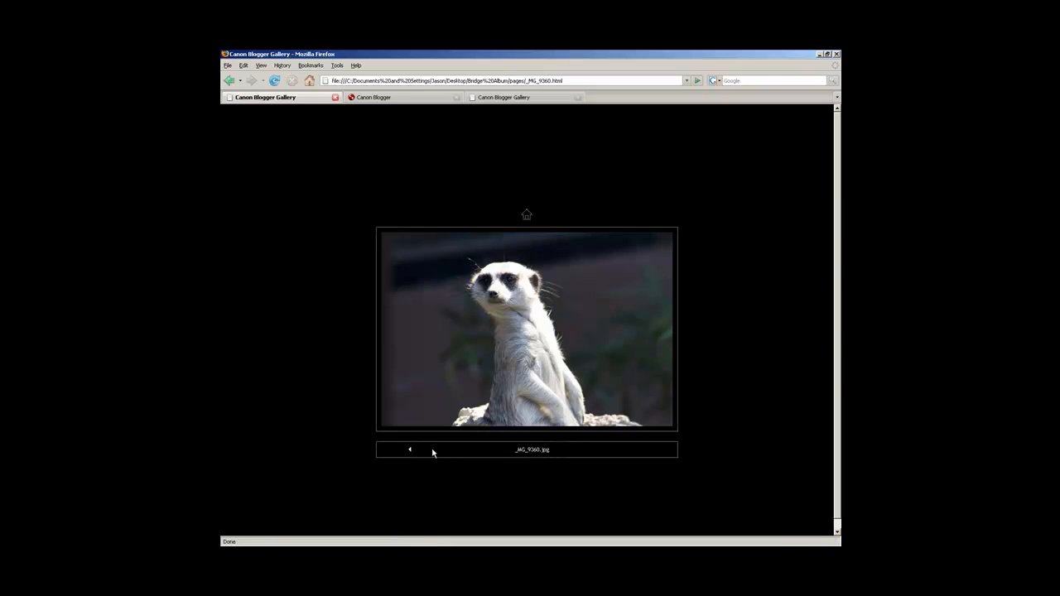
left_click(524, 356)
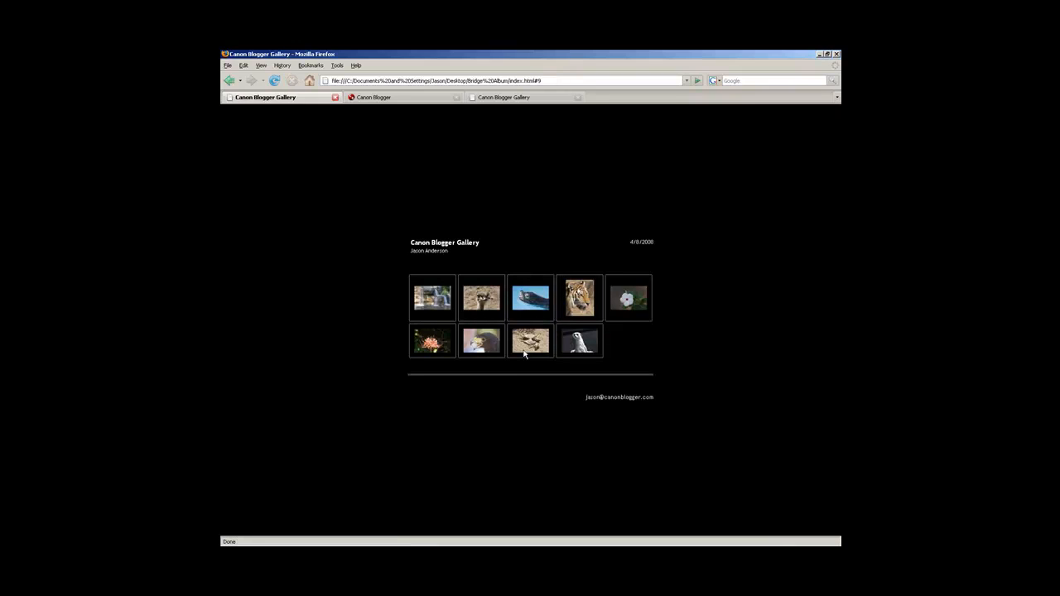
View the first five photos in the other open copy of the gallery, _MG_9007 to _MG_9147, and bring up the Canon Blogger site
left_click(547, 103)
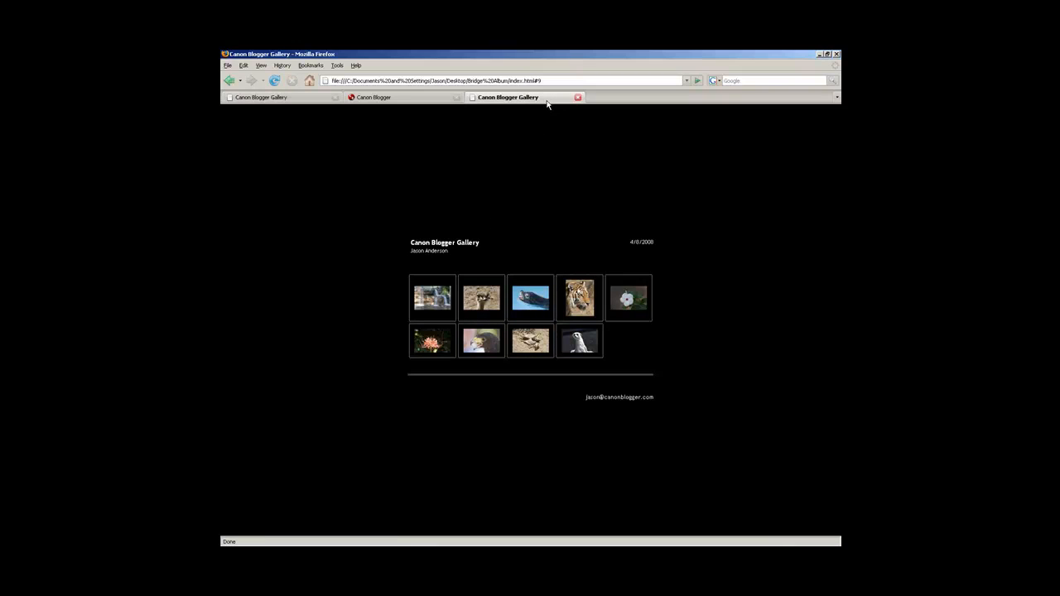
left_click(436, 296)
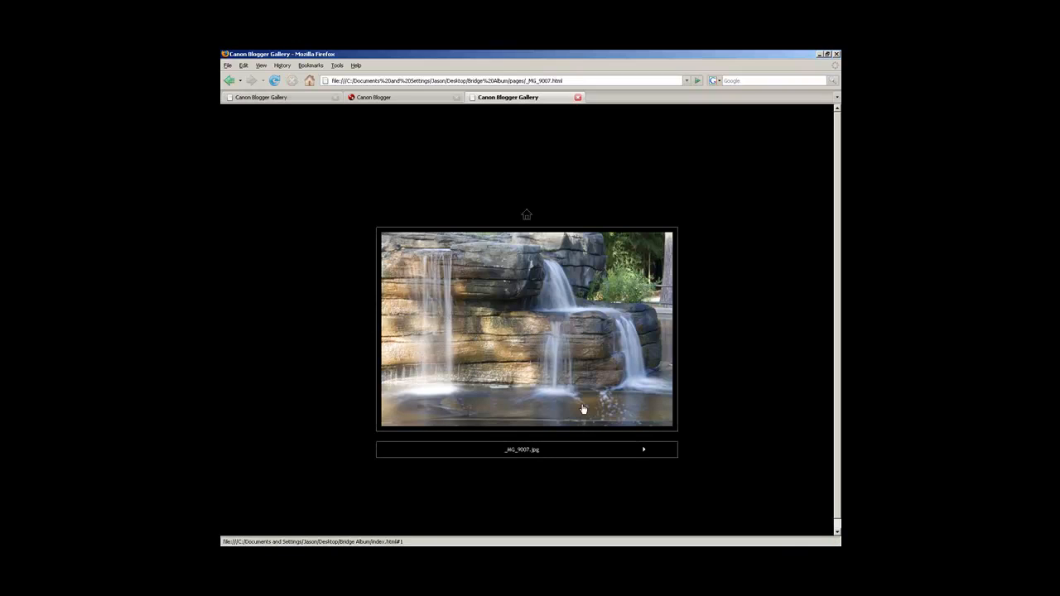
left_click(644, 450)
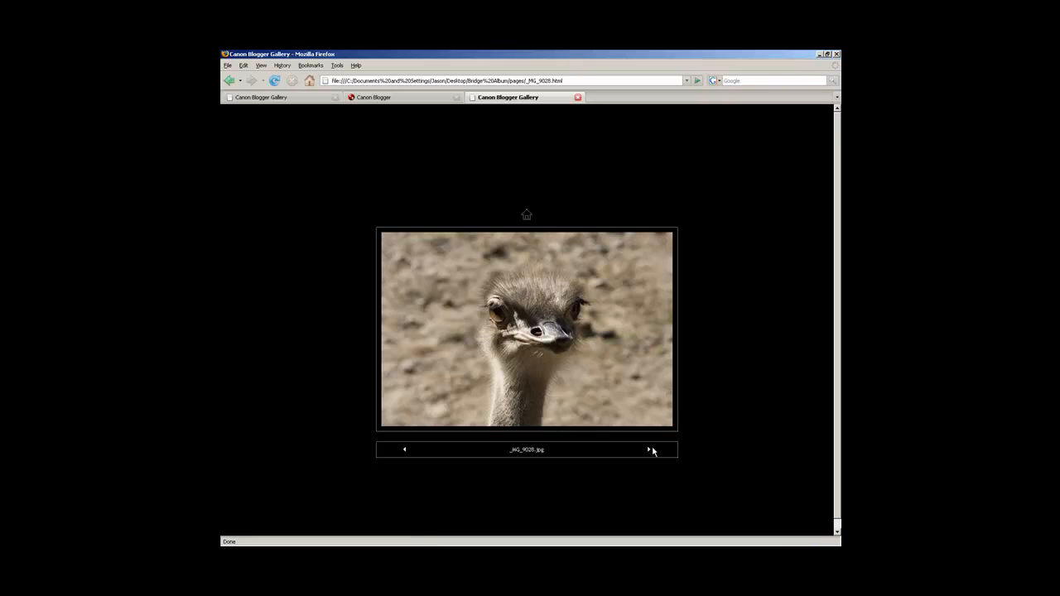
left_click(647, 451)
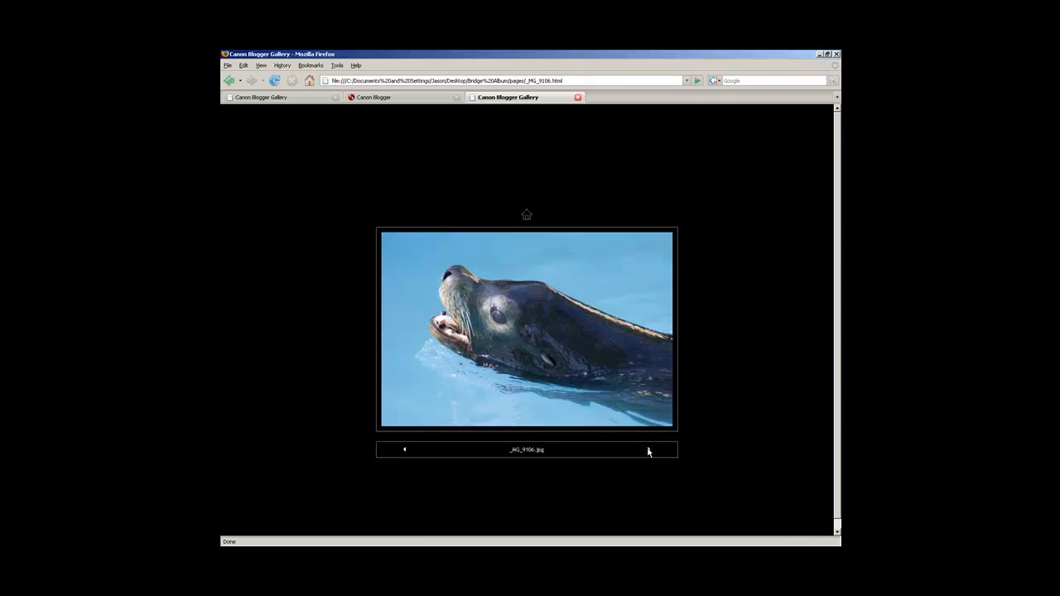
left_click(648, 450)
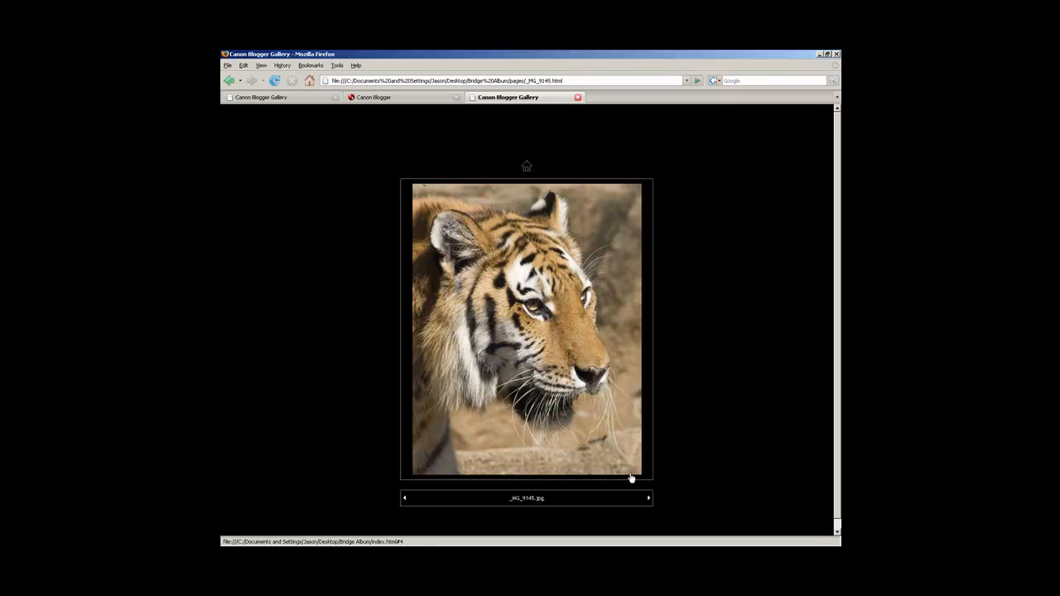
left_click(647, 499)
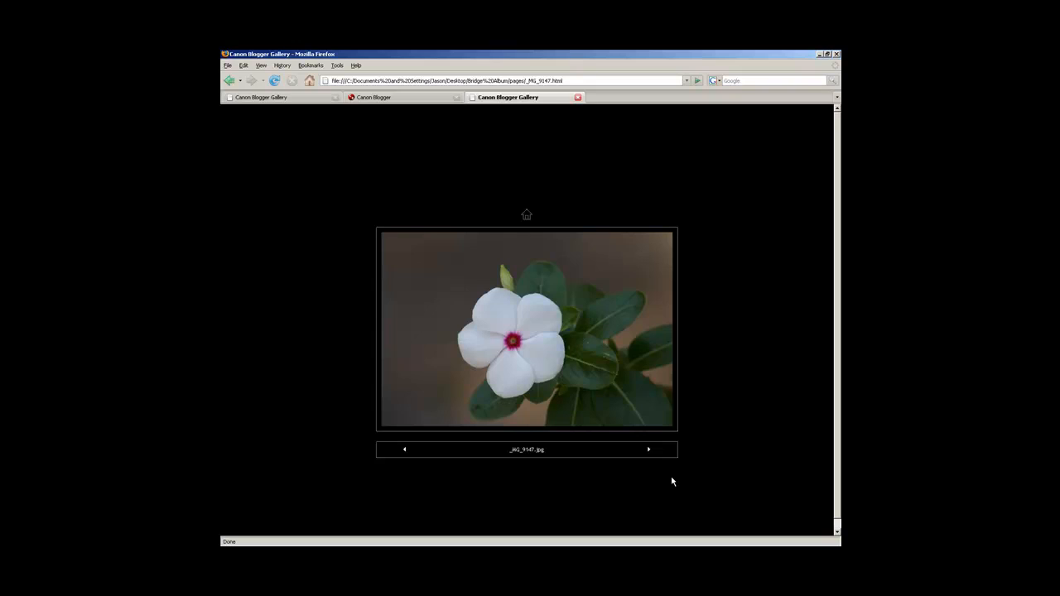
left_click(419, 98)
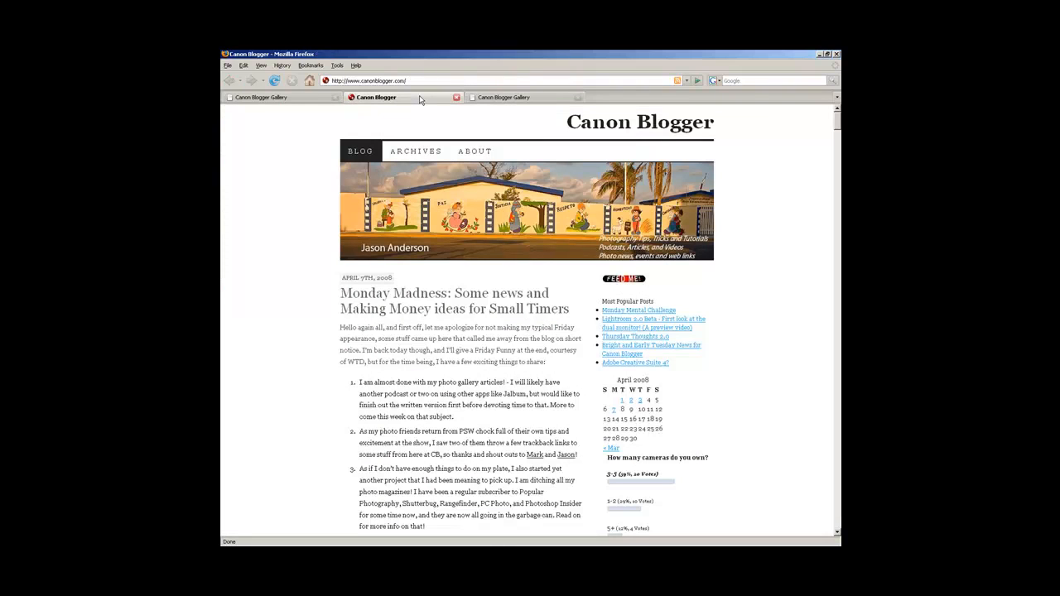